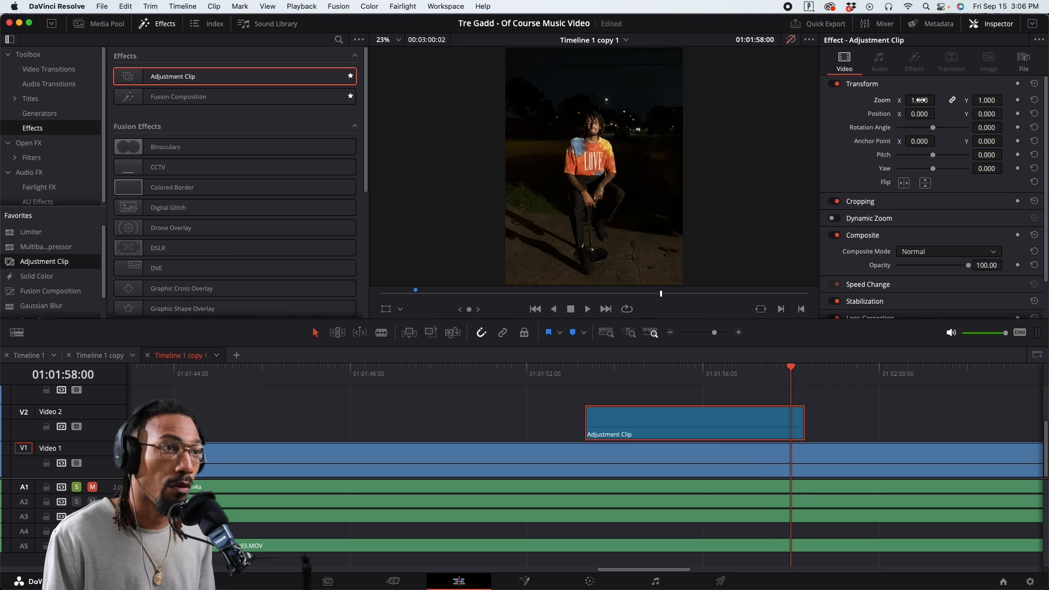
Set the adjustment clip's zoom to 1.740 and Position Y to 30, and keyframe zoom and position at the clip's end
mouse_move(920, 100)
mouse_down()
mouse_move(930, 100)
mouse_move(919, 100)
mouse_up()
drag(984, 112, 1005, 113)
drag(795, 370, 806, 370)
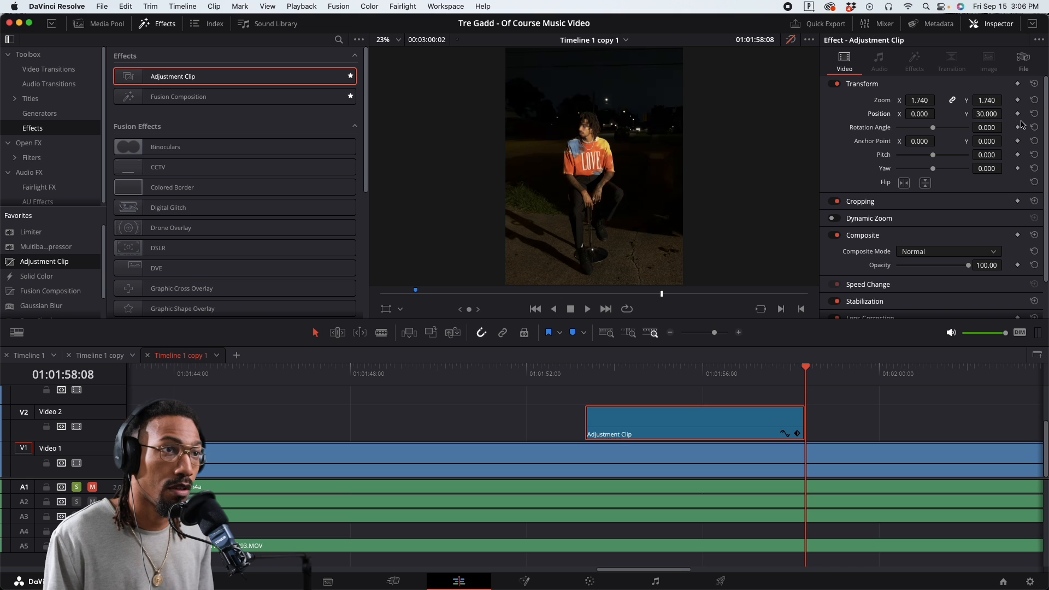
click(1017, 99)
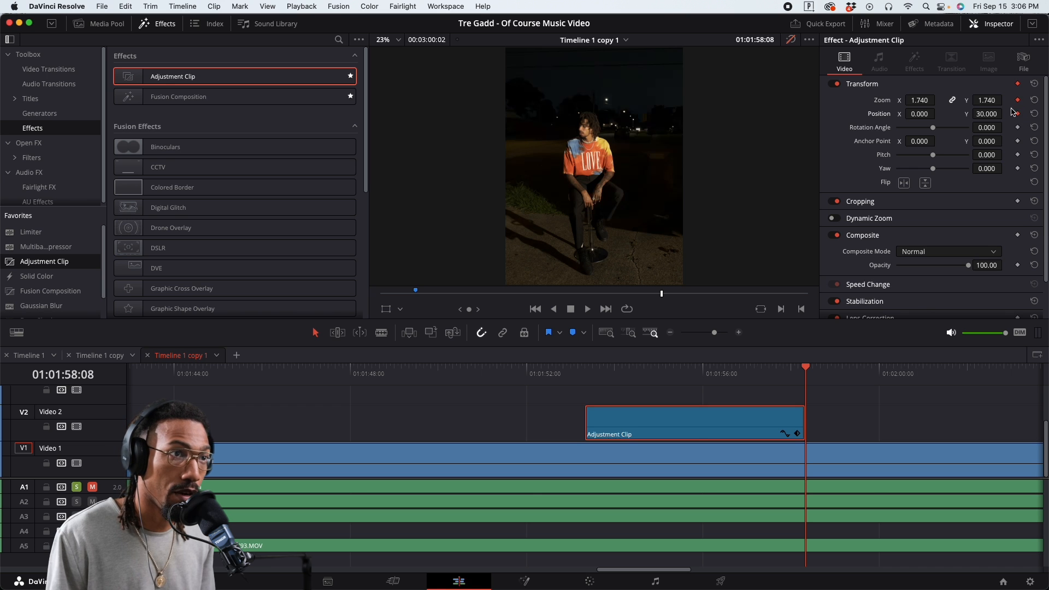
Keyframe zoom at 1.000 and position at 0 at the adjustment clip's start, and reset all of its transform settings
drag(615, 374, 592, 374)
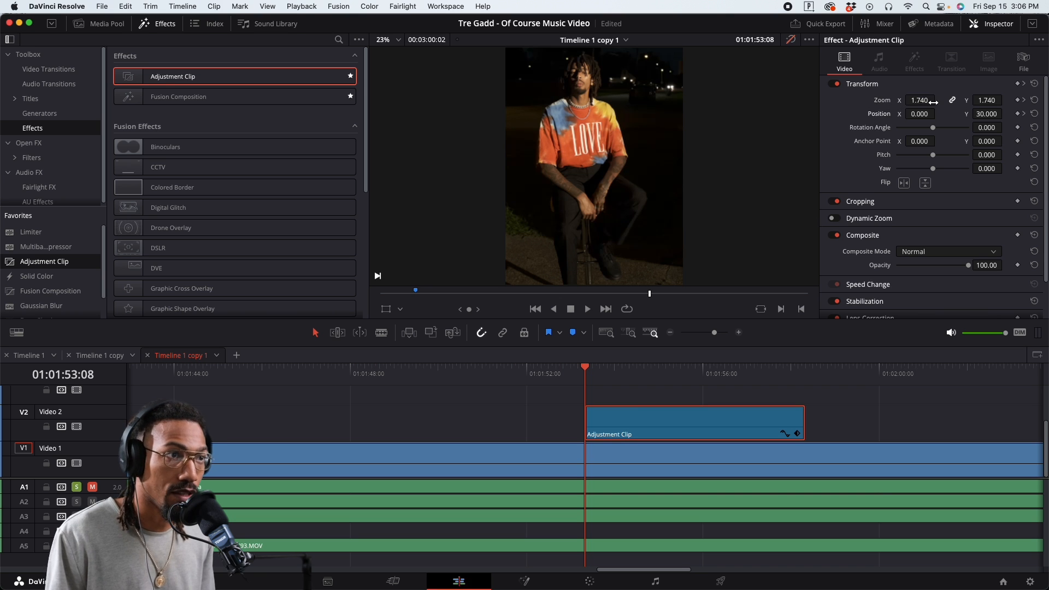
double_click(884, 104)
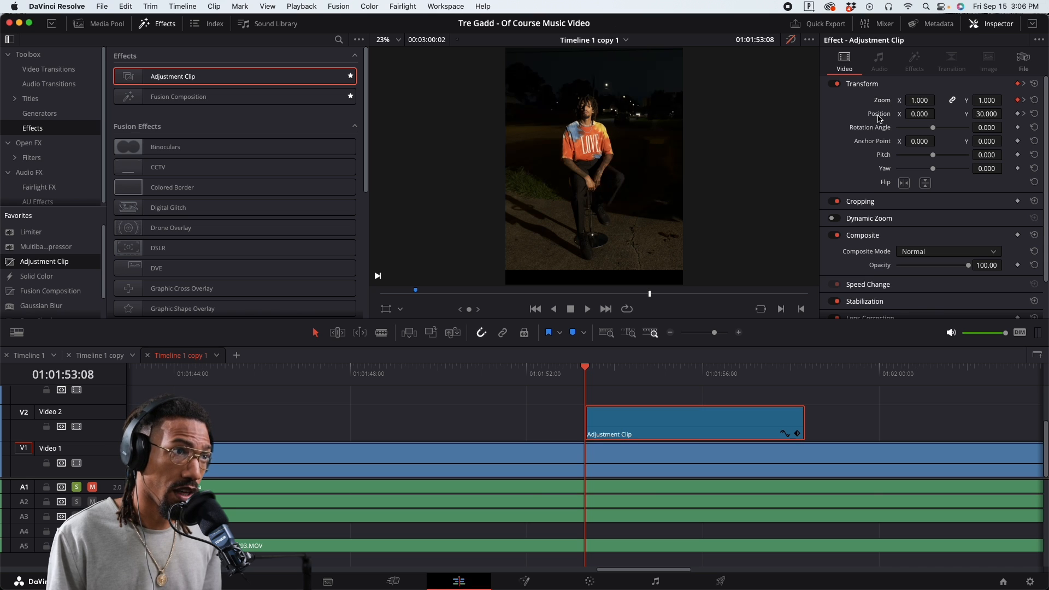
double_click(880, 116)
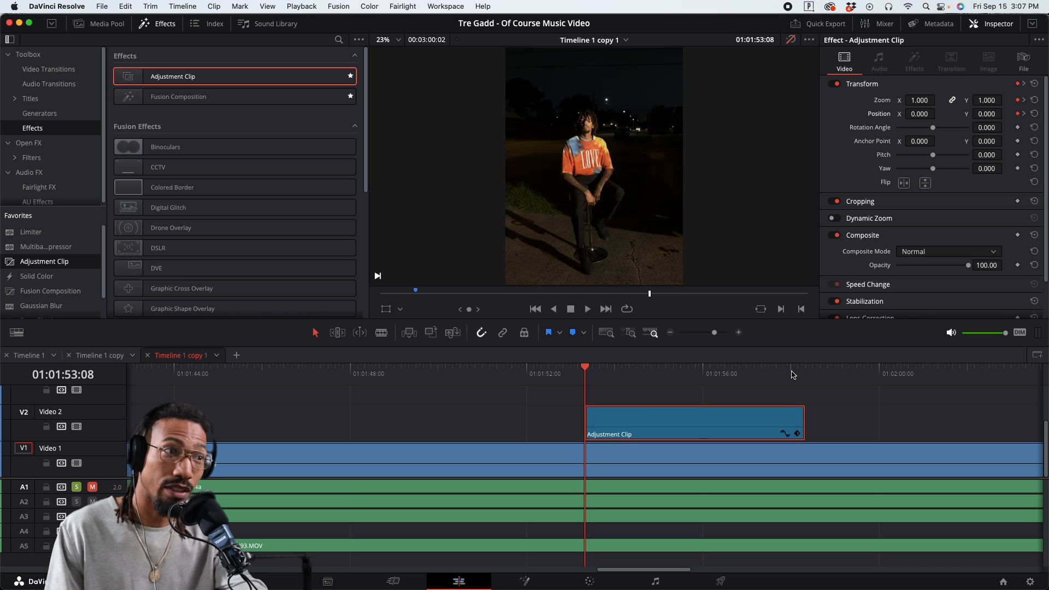
click(1034, 84)
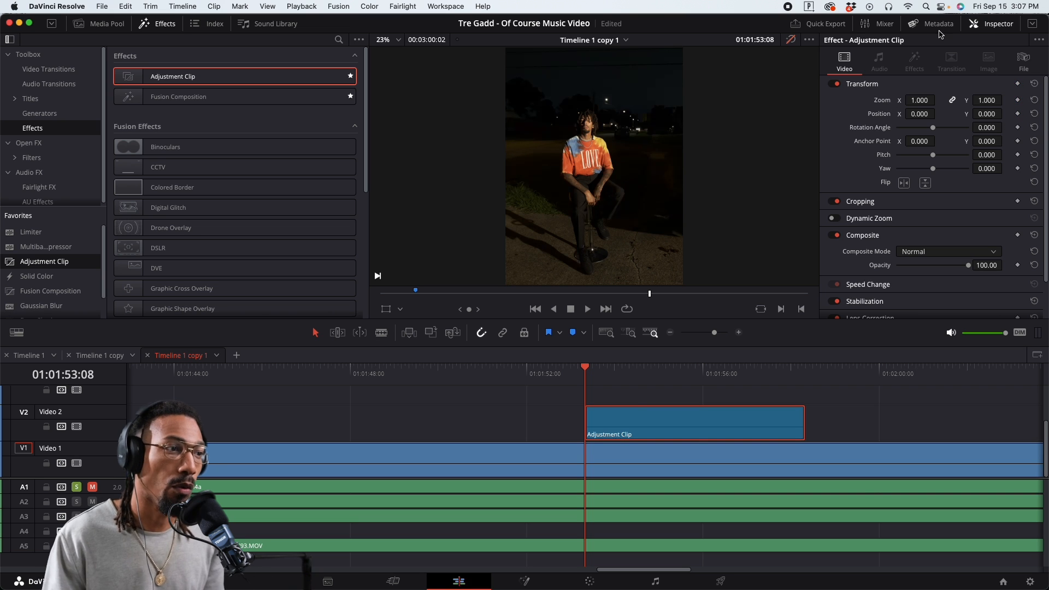
Partway through the adjustment clip, set its zoom to 2.080, Position X to 29 and Position Y to -31
drag(702, 373, 744, 373)
click(692, 367)
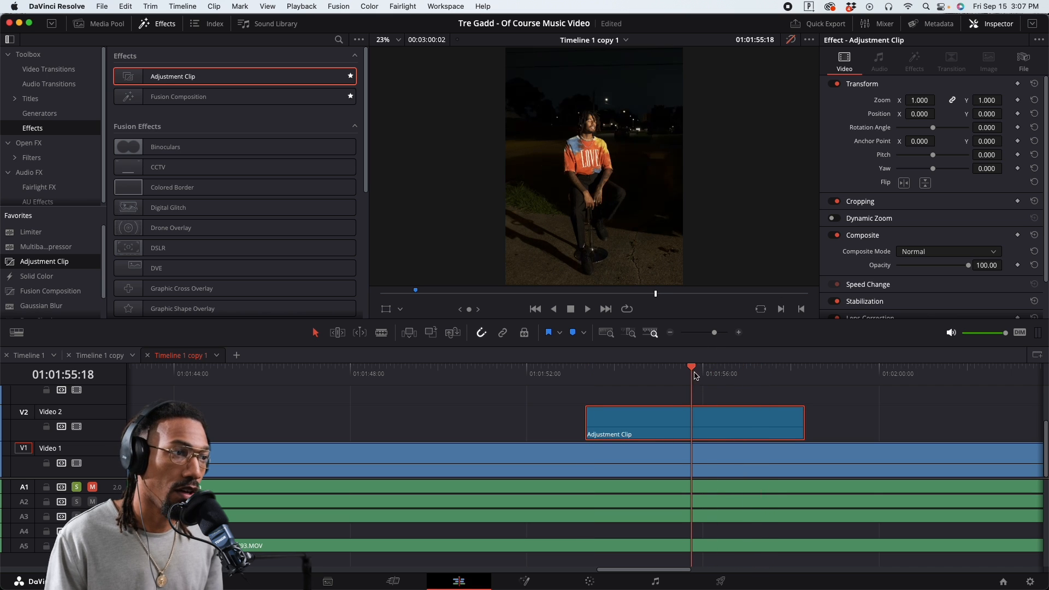
mouse_move(922, 100)
mouse_down()
mouse_move(938, 100)
mouse_move(922, 100)
mouse_move(945, 121)
mouse_move(986, 114)
mouse_move(938, 114)
mouse_up()
key(shift+s)
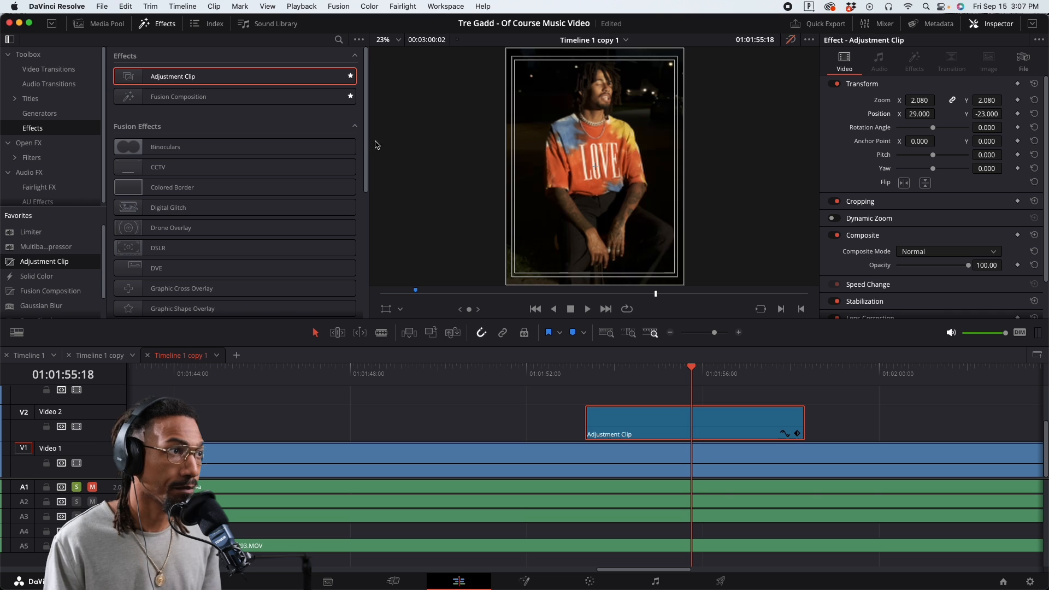
drag(986, 115, 982, 115)
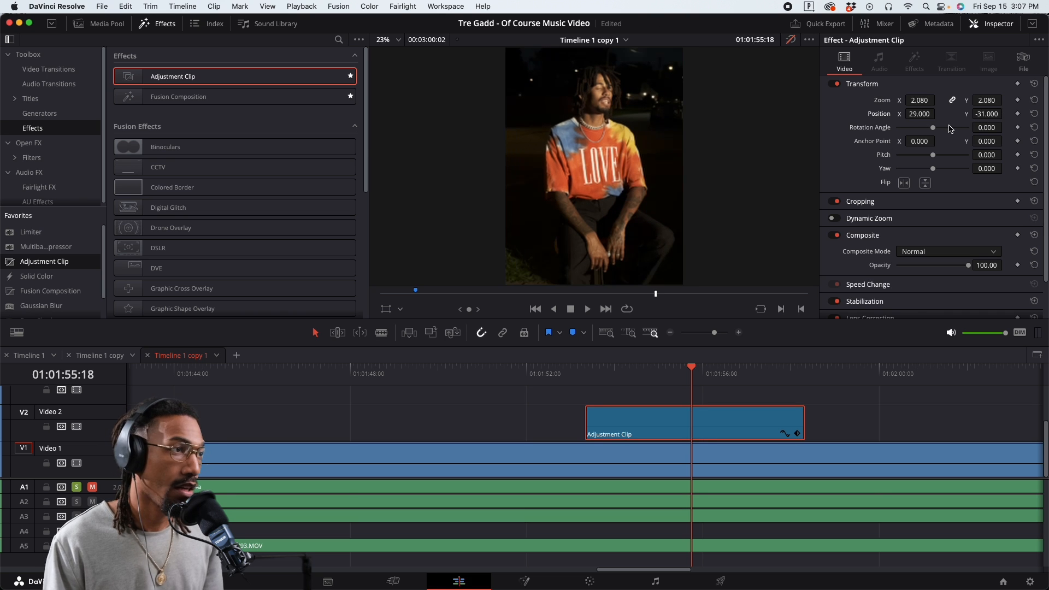
Play the timeline across the adjustment clip and past its end to compare the zoomed and original framing
drag(726, 378, 805, 385)
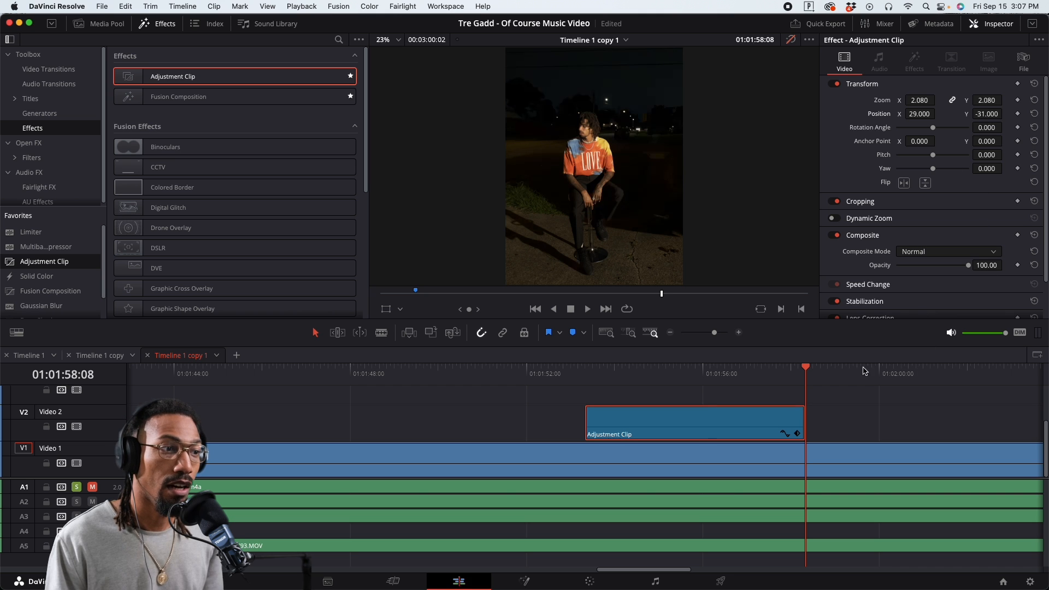
key(super+minus)
key(super+minus)
key(super+minus)
key(super+minus)
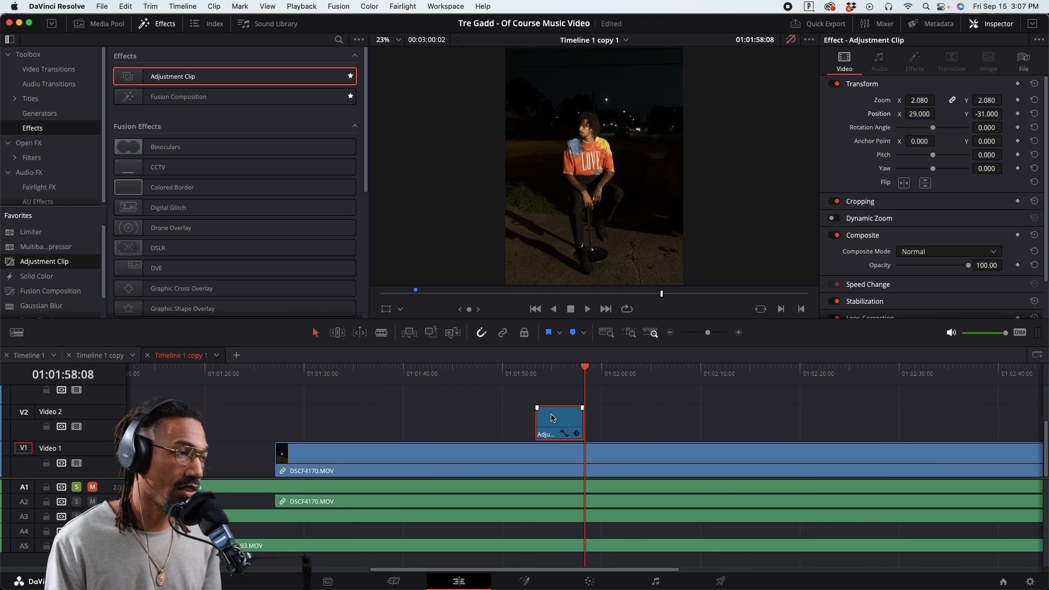
key(super+equal)
key(super+equal)
key(super+equal)
key(super+equal)
drag(563, 385, 275, 391)
key(space)
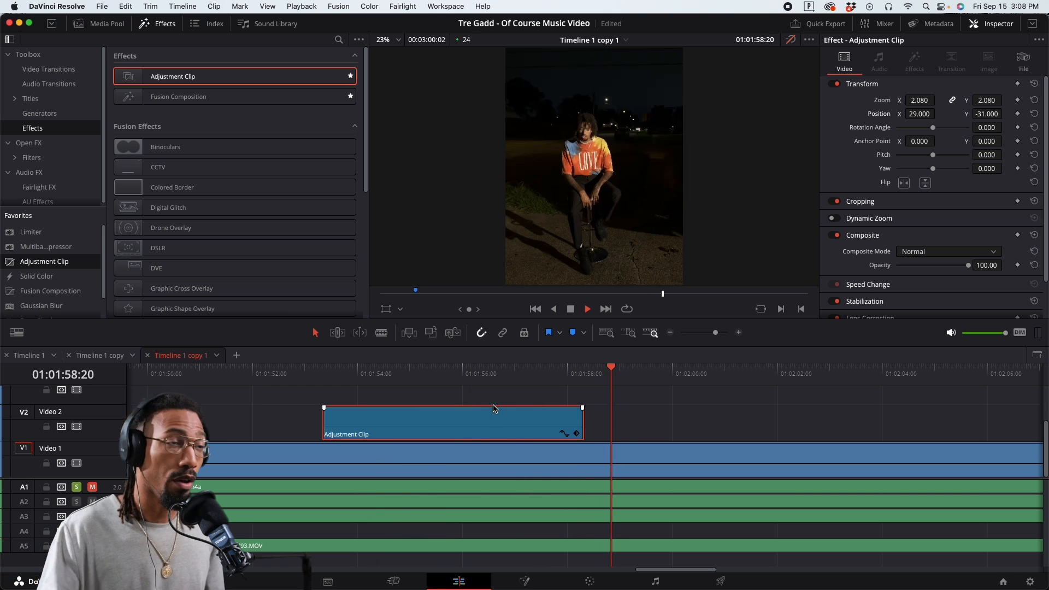
key(space)
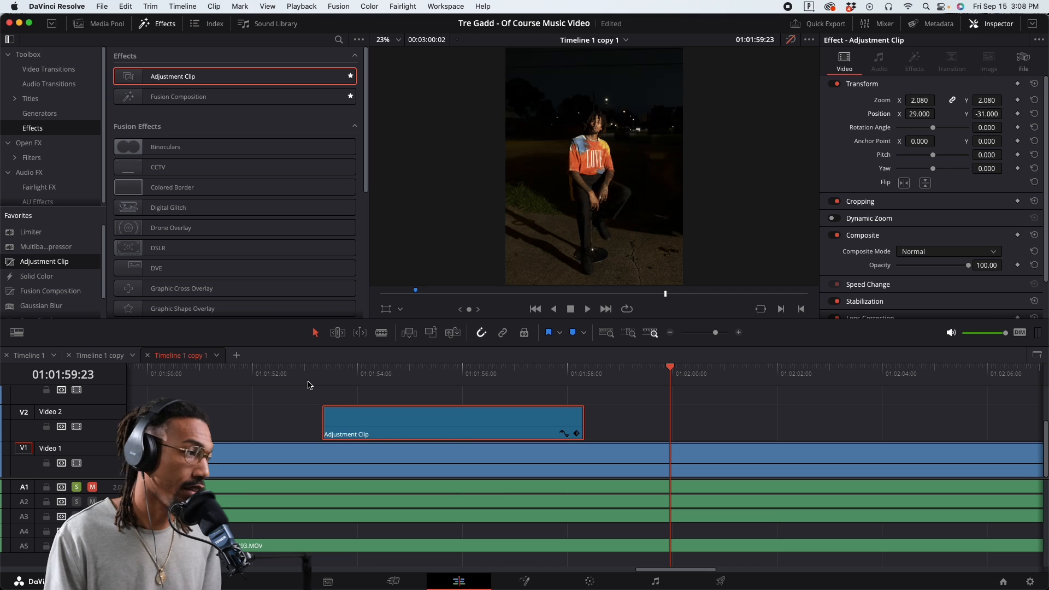
Place two duplicates of the adjustment clip further along Video 2, above the DSCF4170.MOV clip
key(super+minus)
key(super+minus)
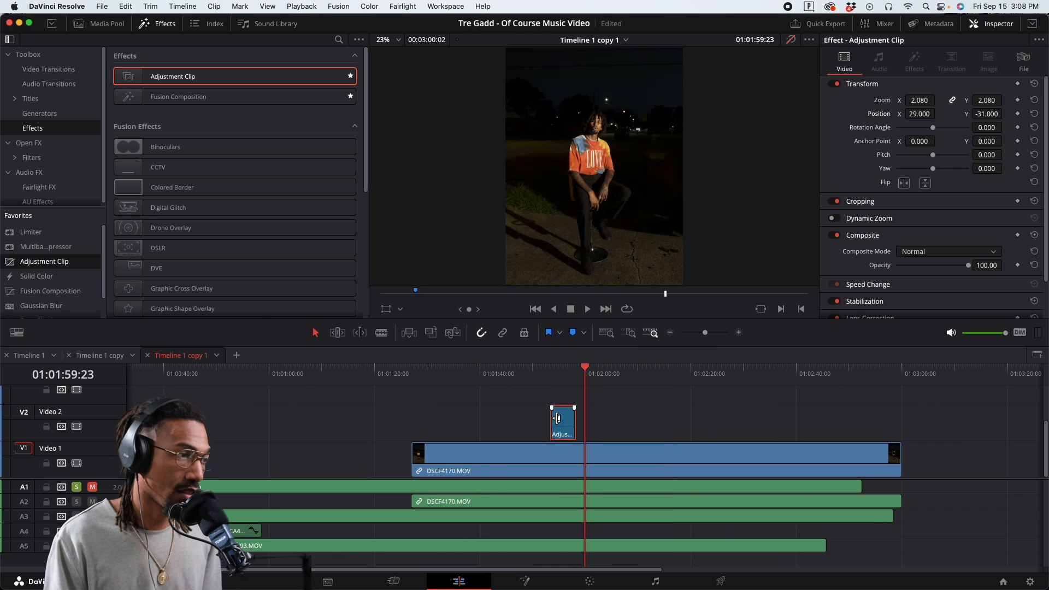
drag(562, 424, 721, 424)
Play the timeline into the first adjustment clip to check how the picture cuts to the zoomed framing
click(525, 381)
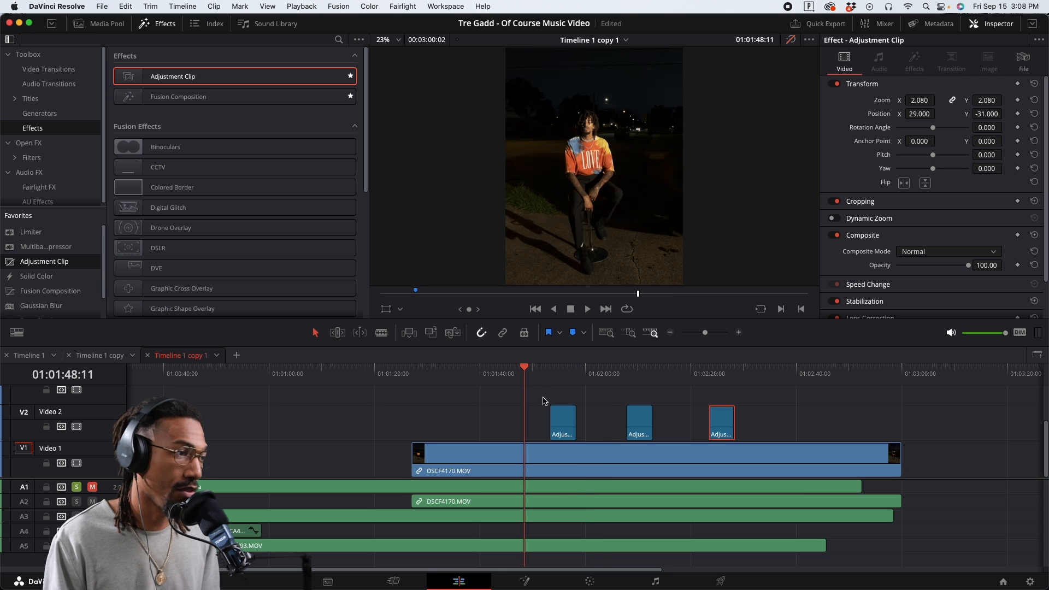
key(space)
key(super+equal)
key(super+equal)
click(670, 381)
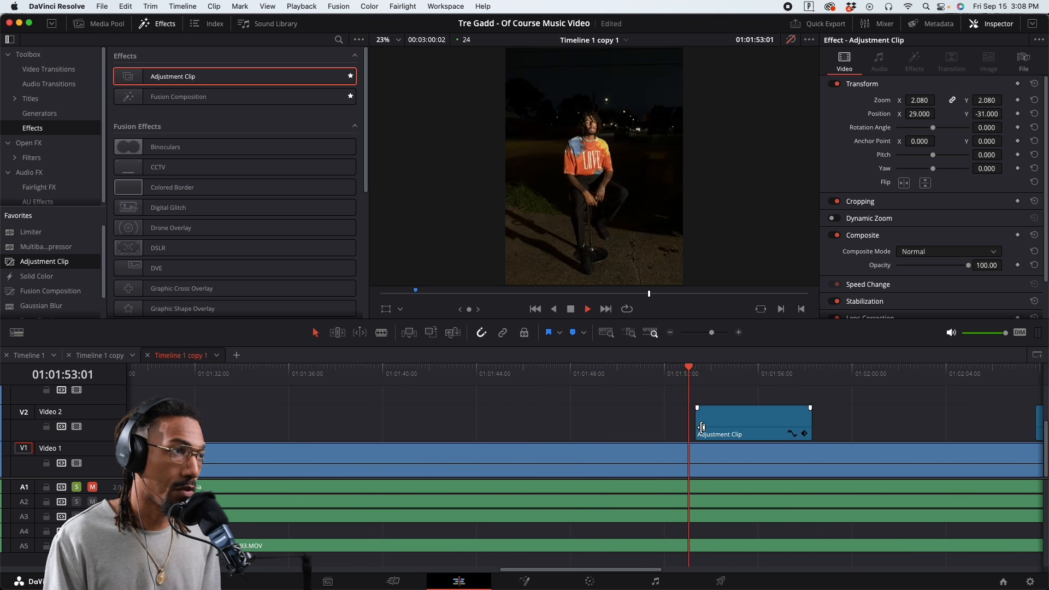
key(super+minus)
key(super+minus)
key(space)
Play the timeline into the second adjustment clip to check its zoom on the footage
click(677, 375)
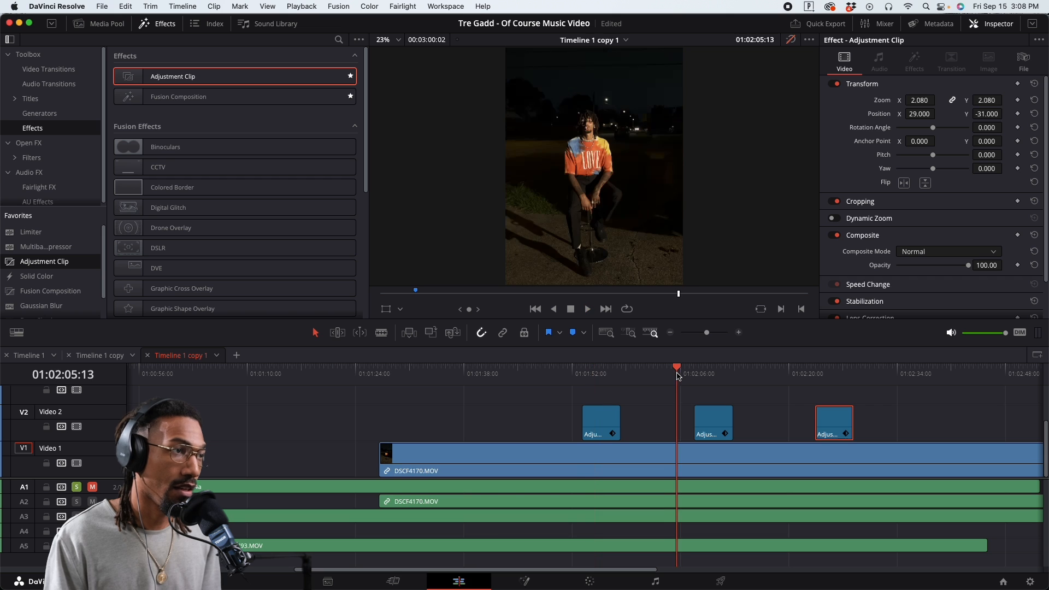
key(space)
key(super+equal)
key(super+equal)
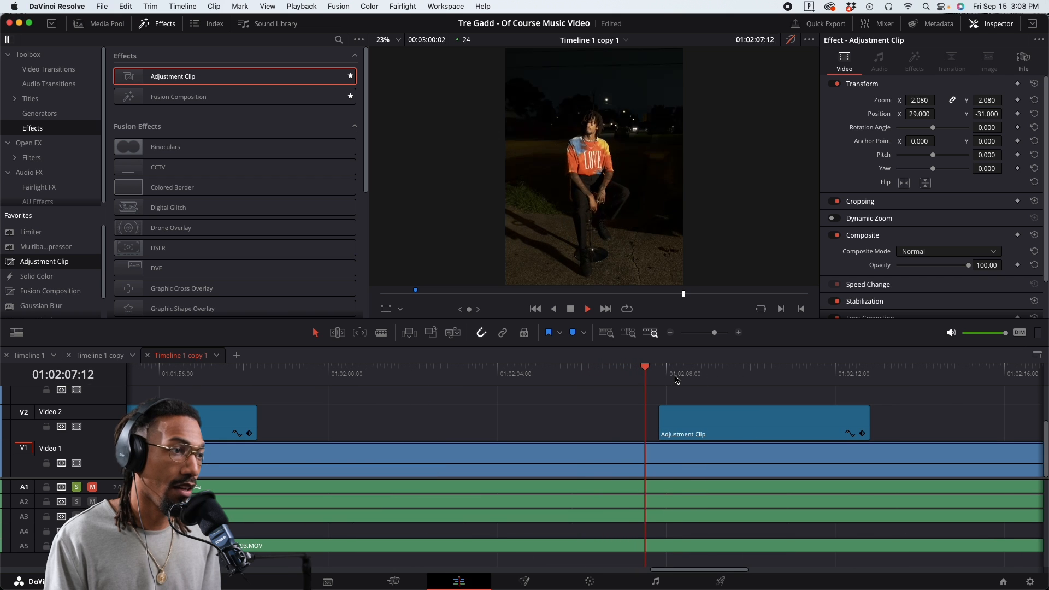
key(super+minus)
key(super+minus)
key(space)
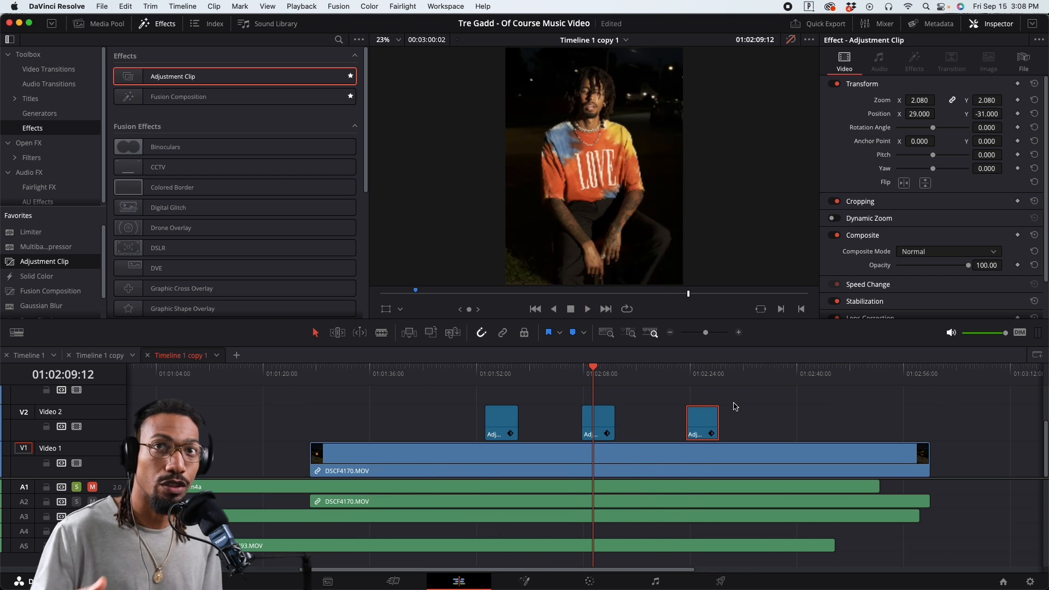
Delete the two duplicate adjustment clips from Video 2, keeping only the first one
drag(752, 416, 584, 446)
key(Delete)
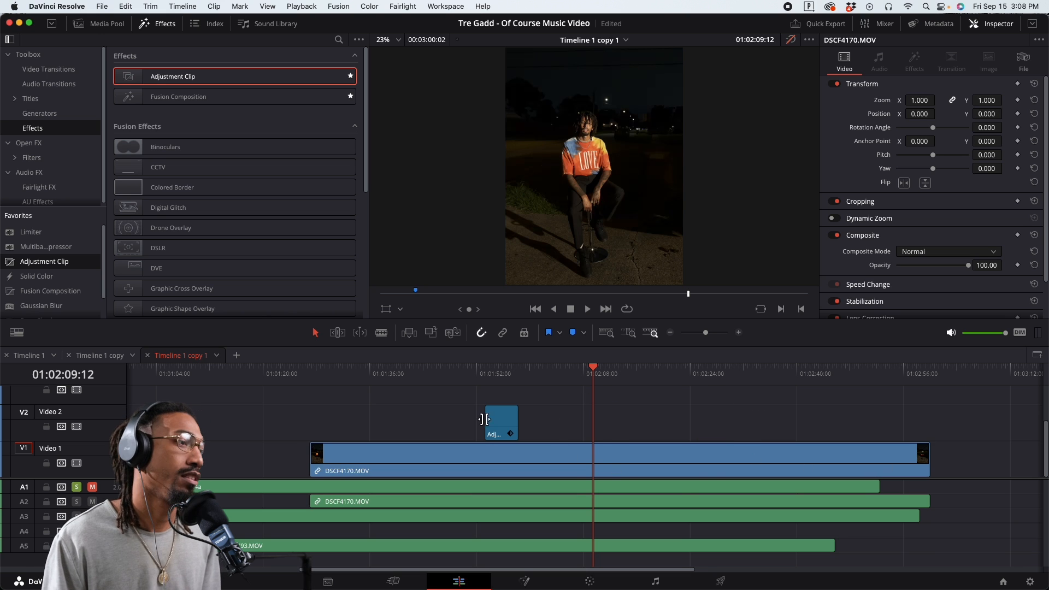
Select the remaining adjustment clip and add zoom and position keyframes at its end
click(494, 370)
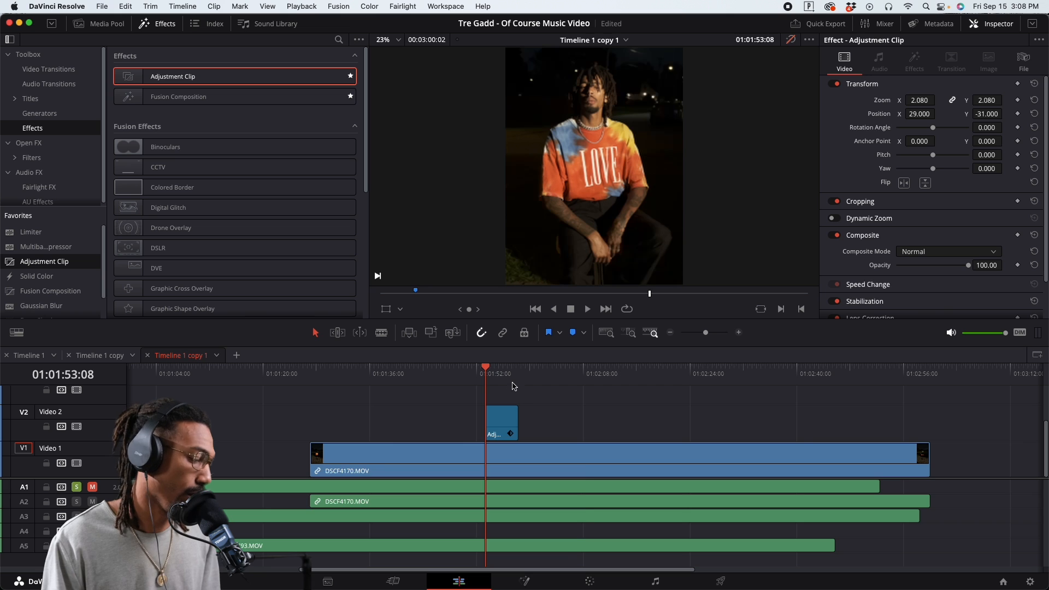
key(super+equal)
key(super+equal)
key(super+equal)
click(666, 425)
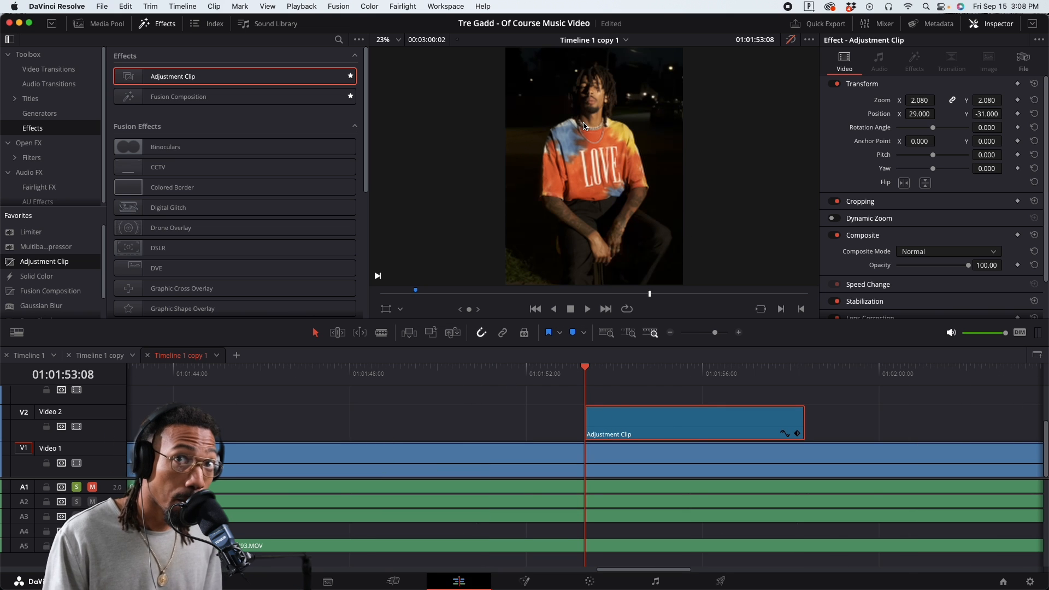
mouse_move(807, 369)
mouse_down()
mouse_move(786, 373)
mouse_move(799, 374)
mouse_up()
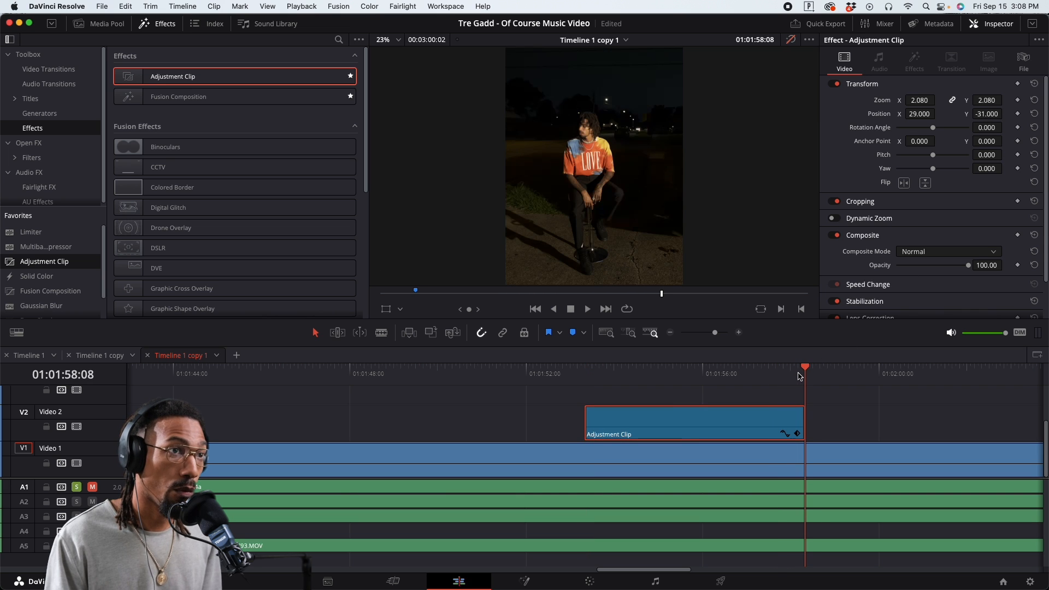
click(1017, 114)
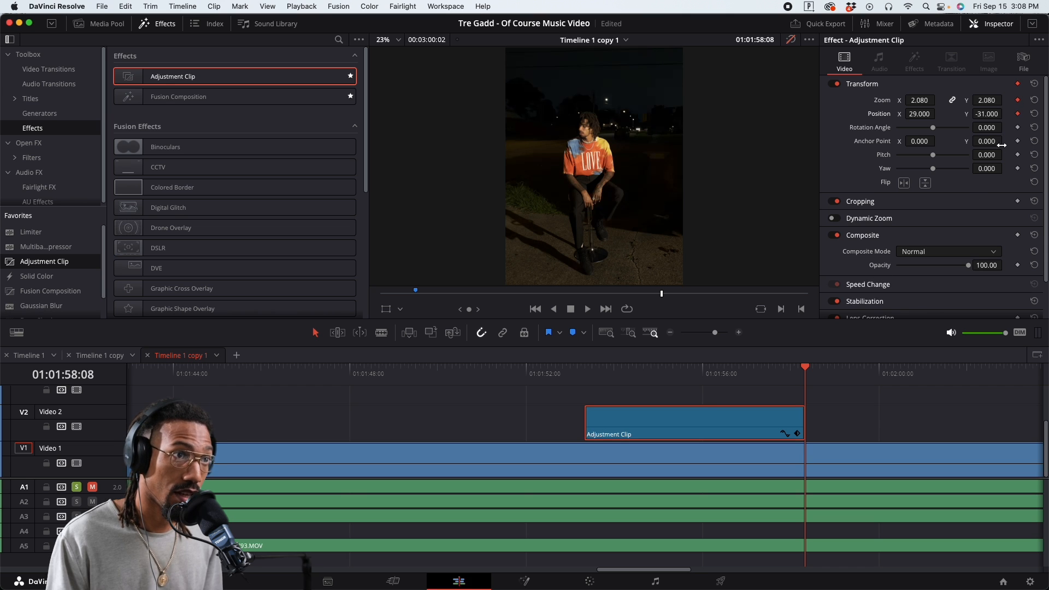
At the adjustment clip's start, keyframe zoom at 1.000 and position at 0, and play the zoom-in
drag(797, 372, 584, 370)
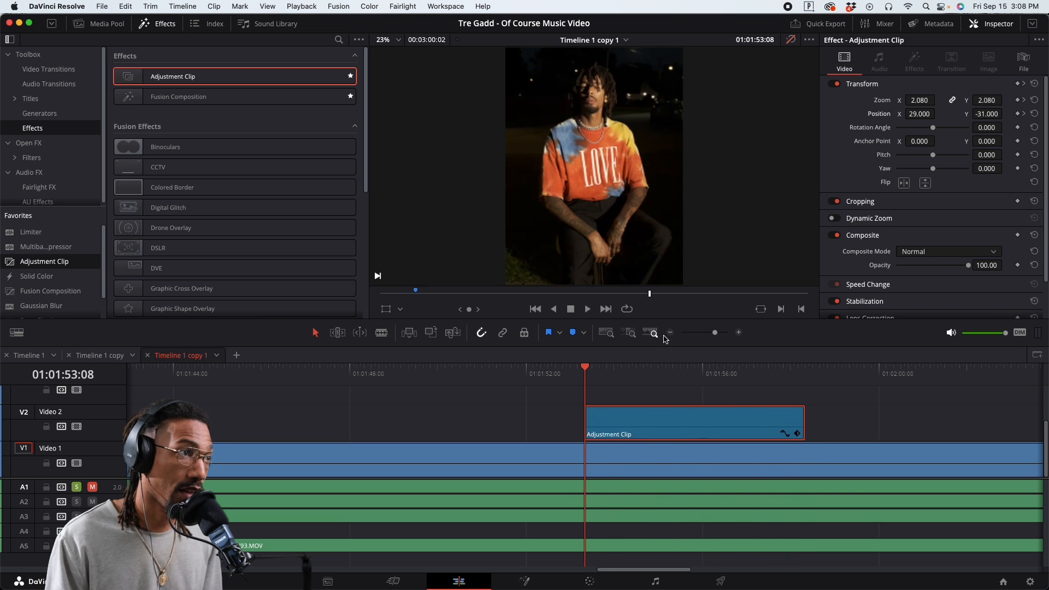
double_click(885, 104)
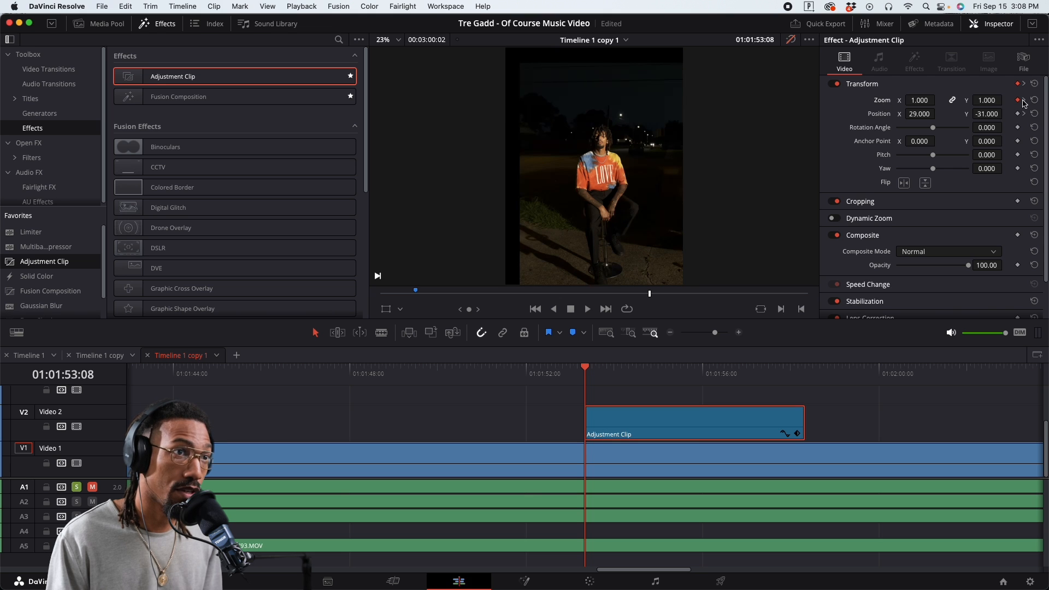
double_click(878, 114)
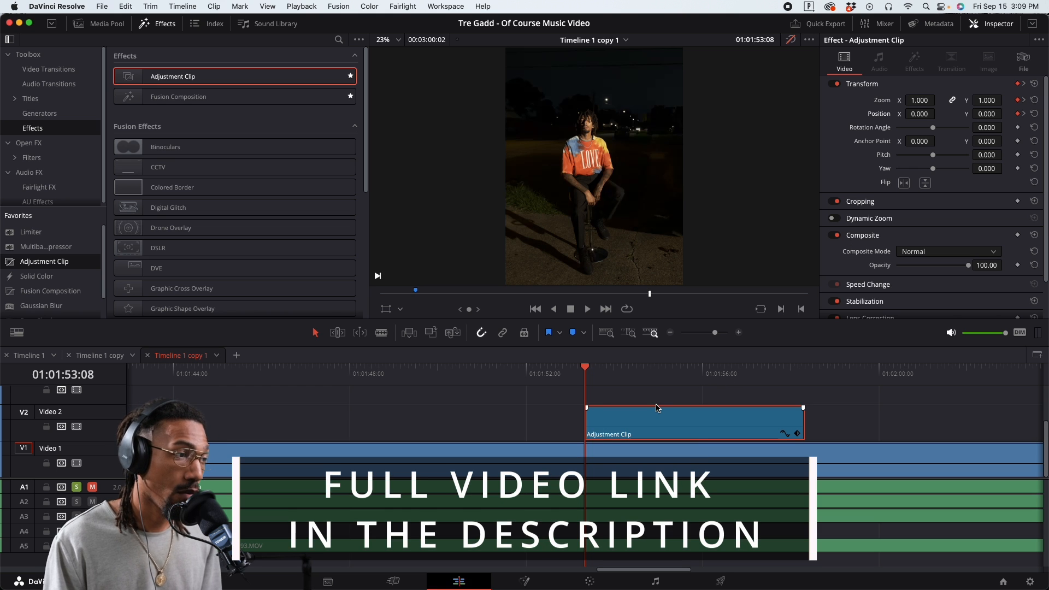
key(space)
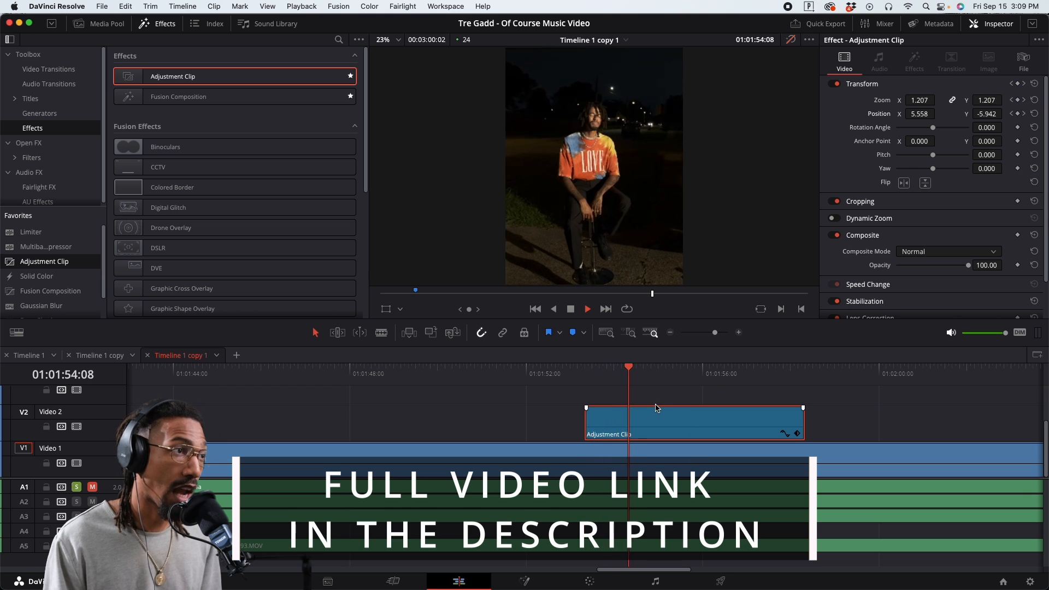